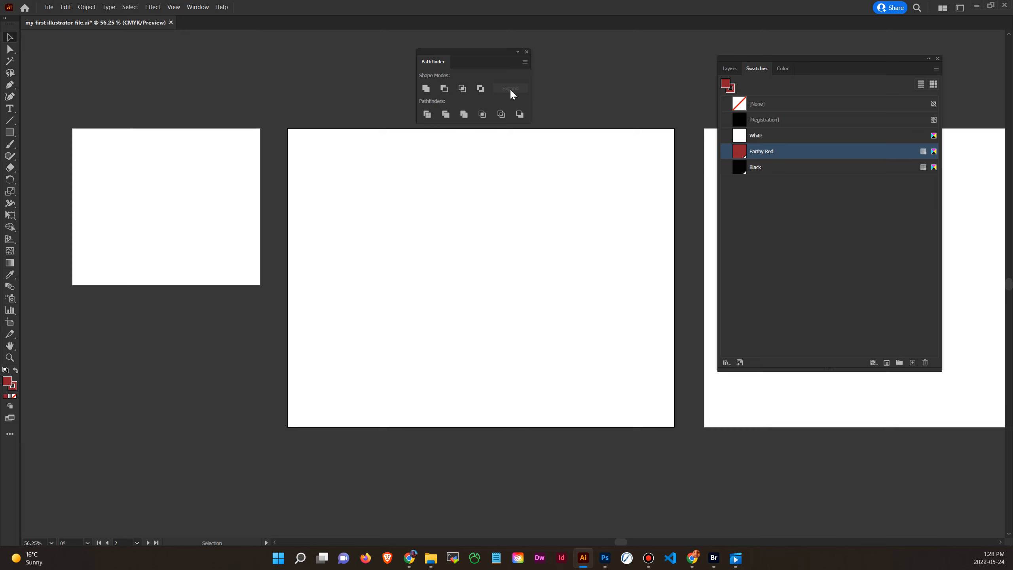
- Draw a closed wavy red shape with the Pen tool on the middle artboard
left_click(10, 84)
left_click(351, 216)
left_click_drag(435, 209, 403, 243)
left_click_drag(351, 216, 362, 187)
- Draw an ellipse at the wavy shape's right end and a polygon over its lower bend
left_click_drag(9, 136, 48, 157)
left_click_drag(465, 204, 527, 245)
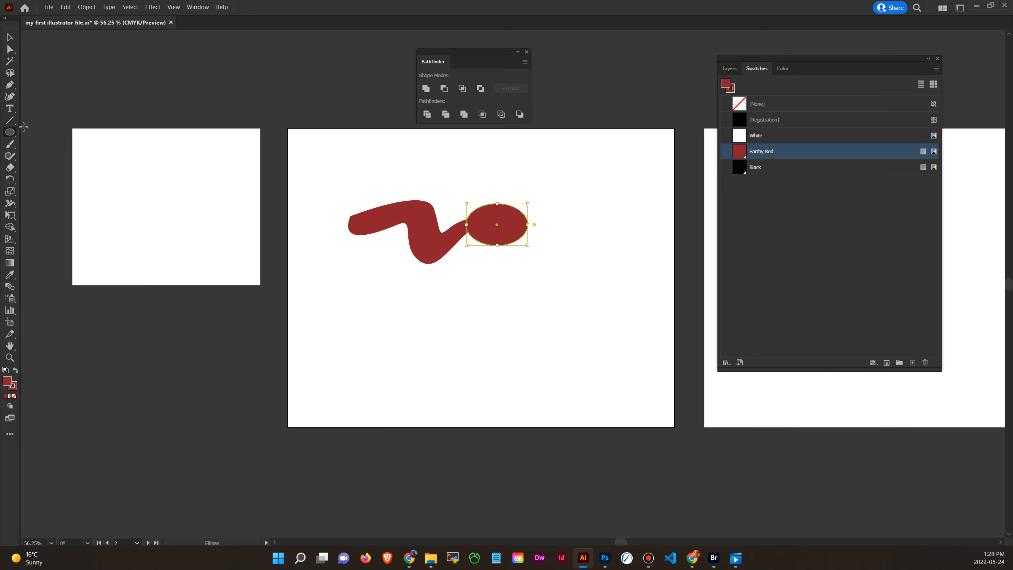
left_click_drag(10, 133, 51, 168)
left_click_drag(435, 256, 463, 285)
- Draw a star over the wavy shape's left end and clear the selection
left_click_drag(9, 133, 40, 180)
left_click_drag(362, 191, 395, 216)
left_click(10, 37)
left_click(310, 303)
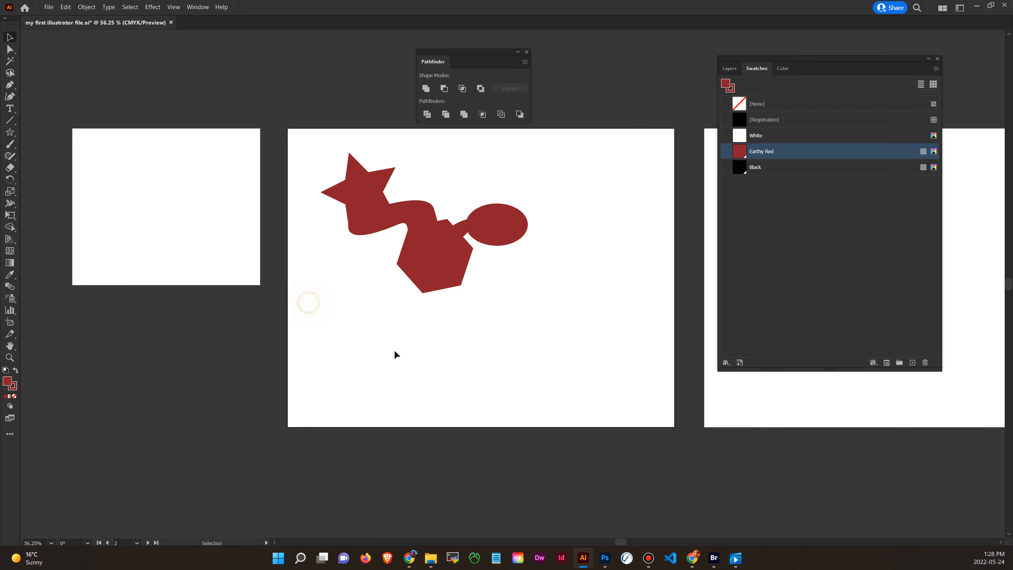
- Reposition the polygon, ellipse and wavy shape so that they only partly overlap one another
mouse_move(443, 260)
left_mouse_down()
mouse_move(455, 267)
mouse_move(441, 273)
left_mouse_up()
mouse_move(503, 229)
left_mouse_down()
mouse_move(514, 231)
mouse_move(472, 225)
left_mouse_up()
left_click(460, 231)
left_click(369, 191)
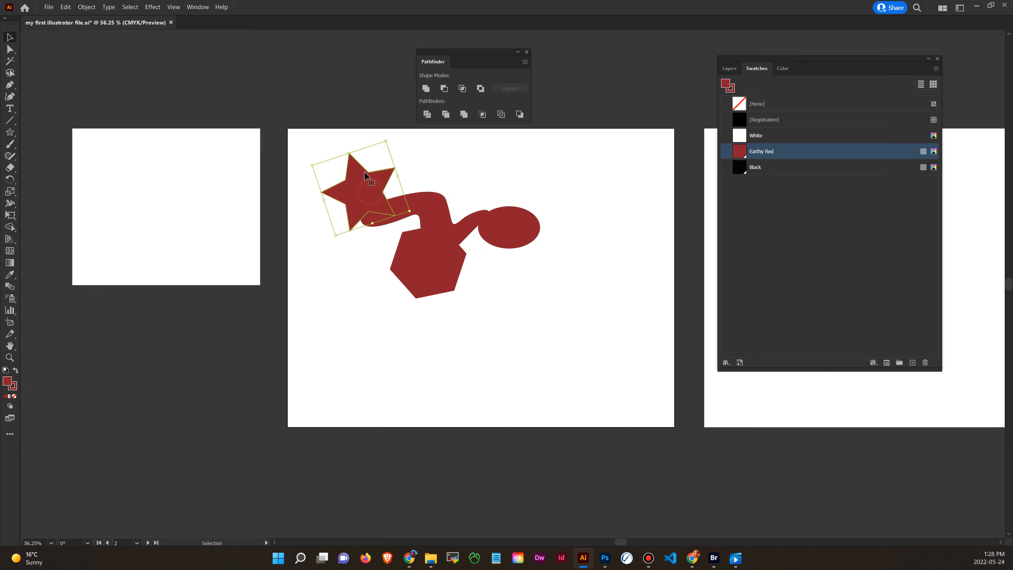
- Show the layer list and move the polygon and the star so that both overlap the wavy shape
left_click(730, 68)
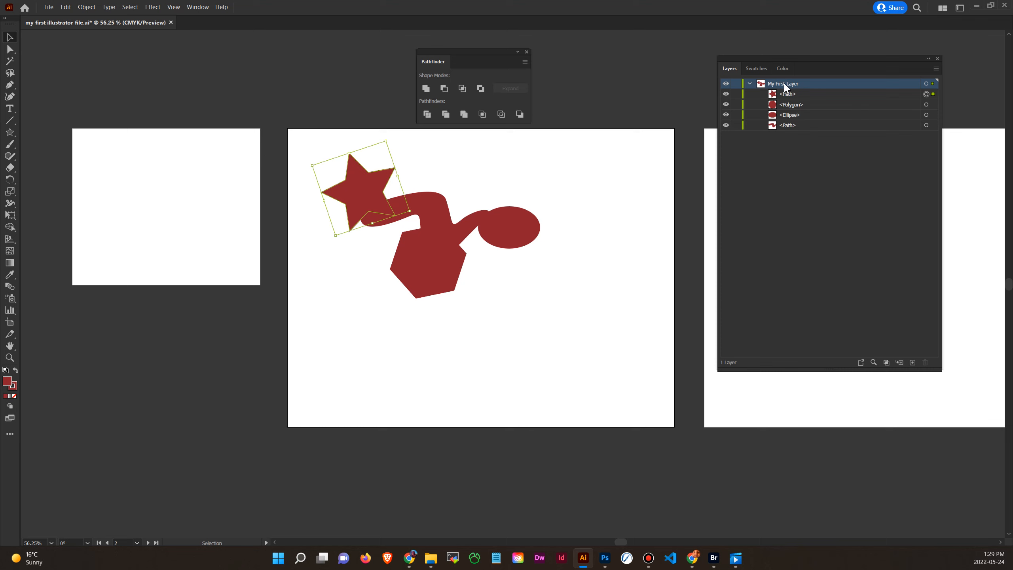
left_click_drag(371, 192, 359, 188)
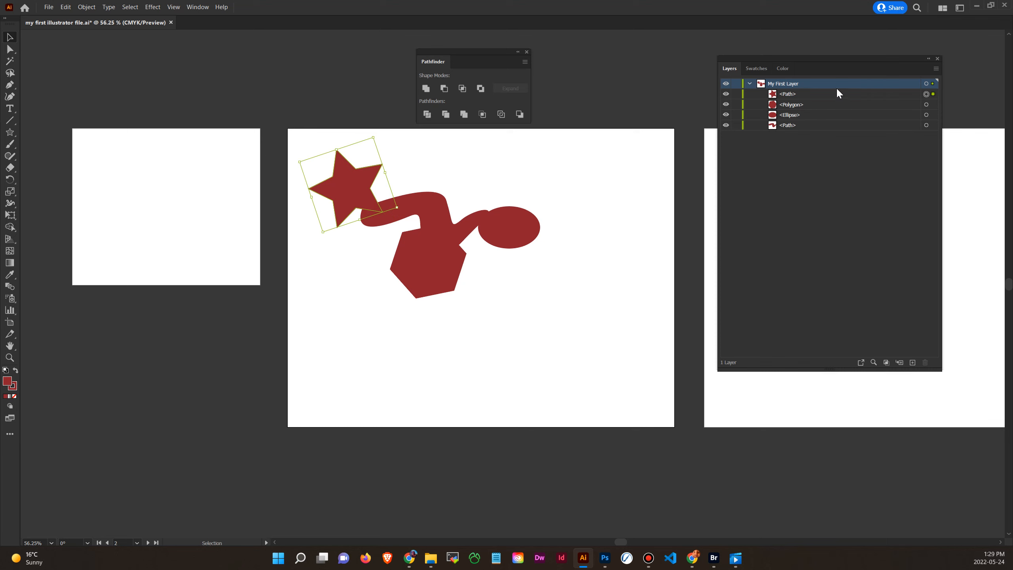
left_click(432, 206)
left_click(828, 105)
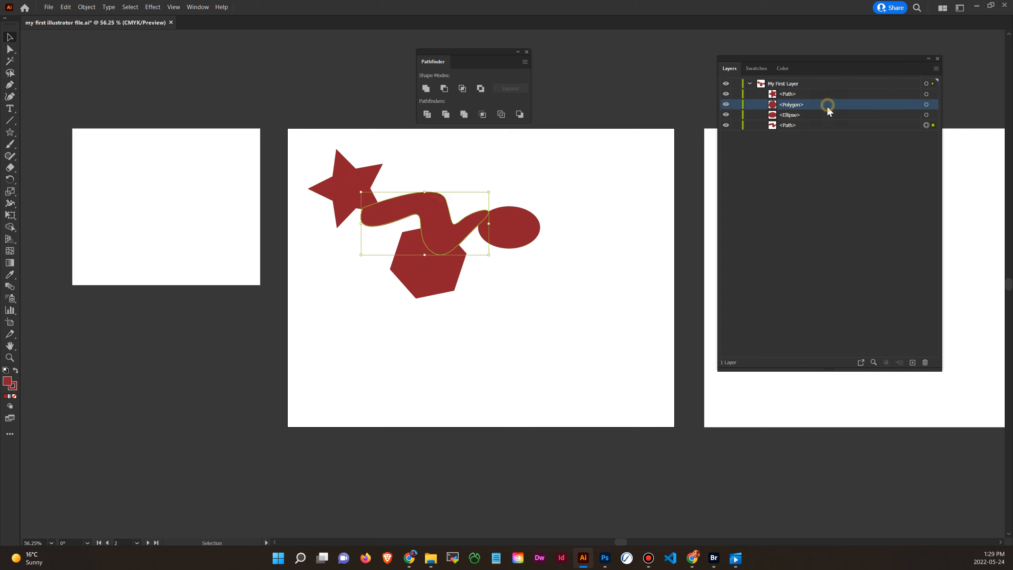
mouse_move(421, 291)
left_mouse_down()
mouse_move(433, 276)
mouse_move(411, 269)
left_mouse_up()
left_click(418, 310)
left_click_drag(362, 186, 399, 185)
- Duplicate all four shapes together, placing the copy in the lower right area of the same artboard
left_click_drag(316, 145, 572, 287)
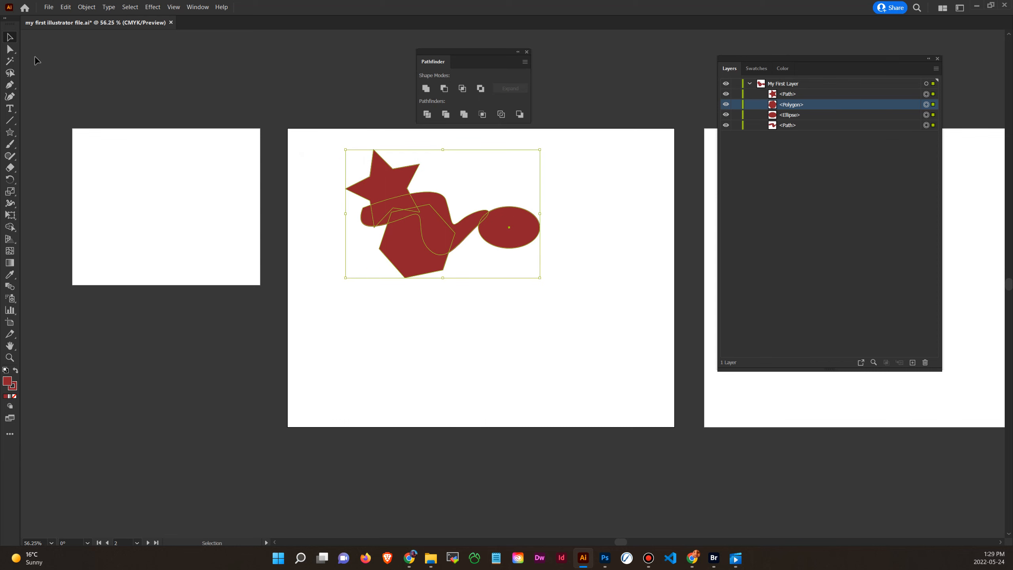
left_click_drag(302, 134, 598, 292)
left_click_drag(515, 225, 605, 365)
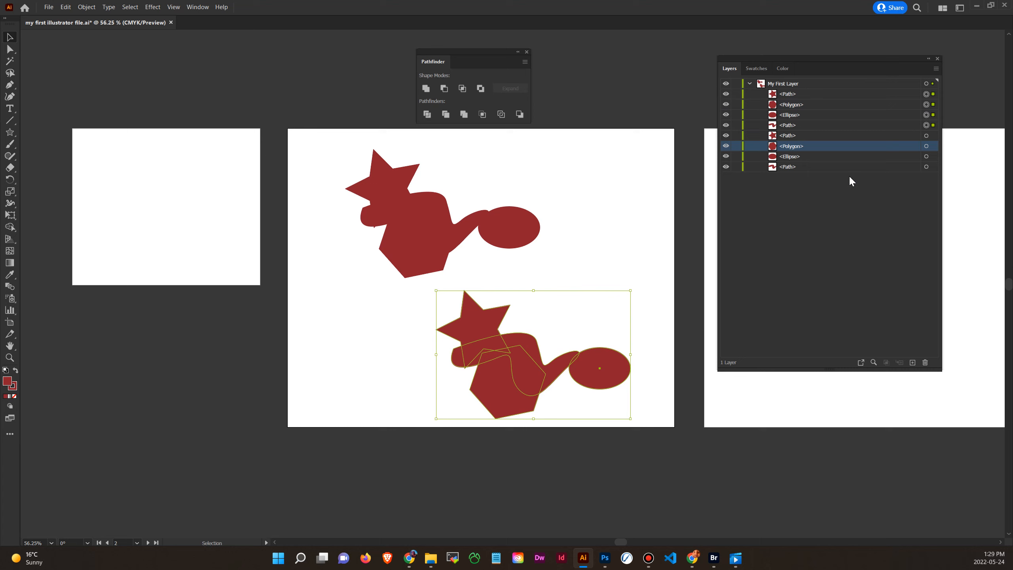
left_click(594, 175)
- Move the original shapes to the artboard's upper left and the copied set directly beneath them
left_click_drag(354, 150, 580, 256)
left_click_drag(515, 227, 474, 216)
left_click_drag(411, 283, 625, 395)
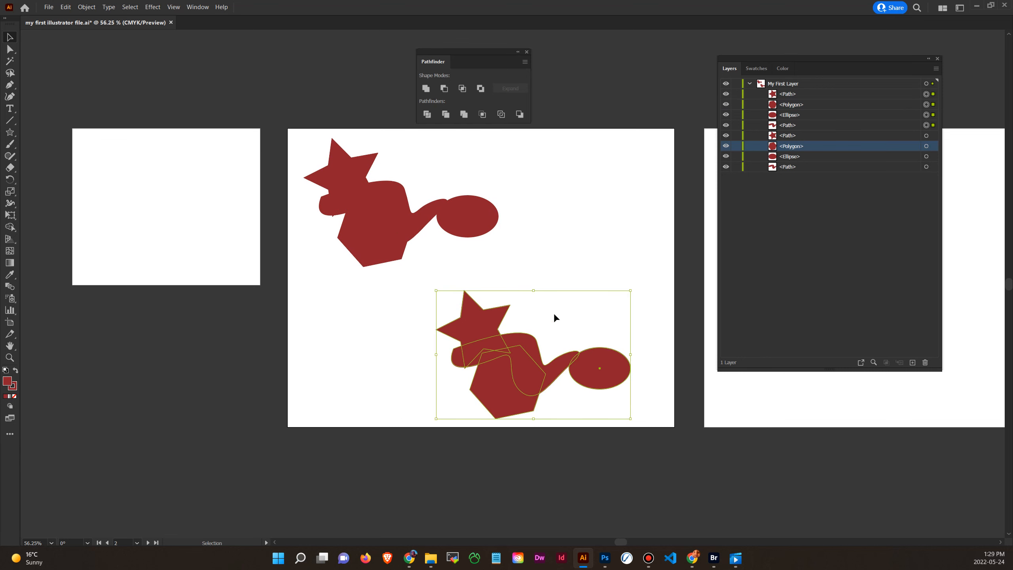
left_click_drag(534, 355, 408, 362)
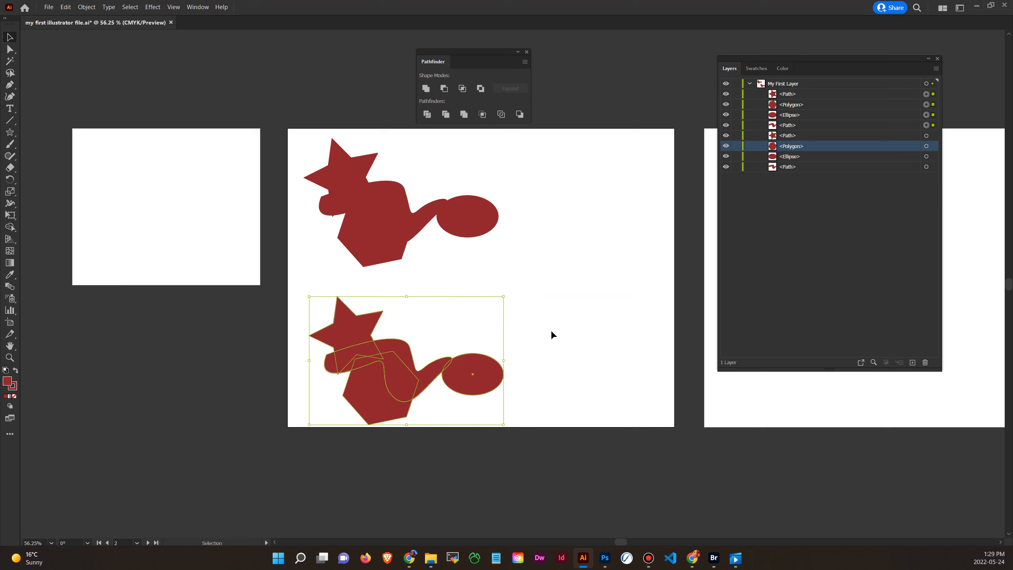
left_click(585, 322)
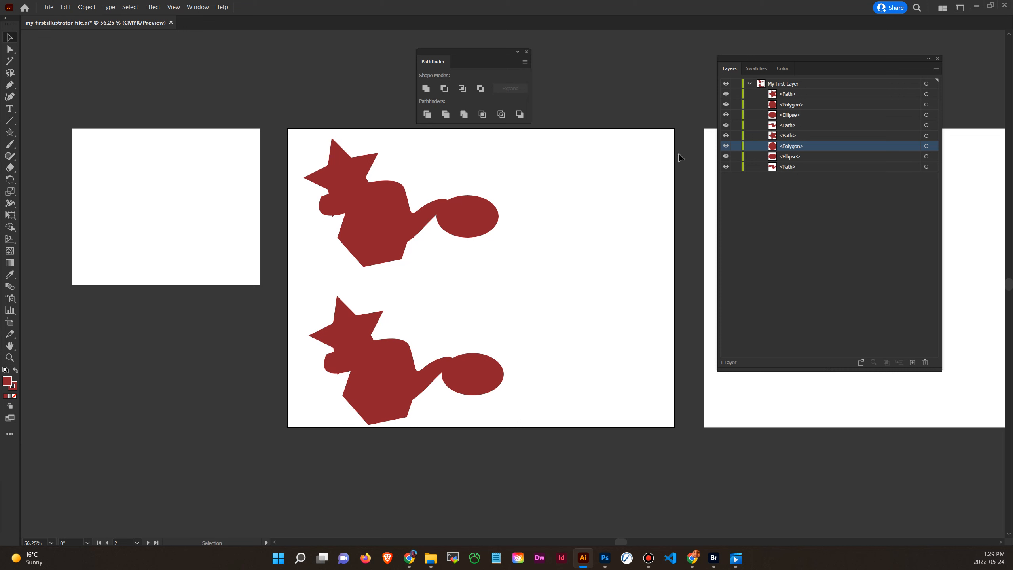
- Merge the four upper shapes into one path with the Unite shape mode
left_click_drag(310, 130, 539, 268)
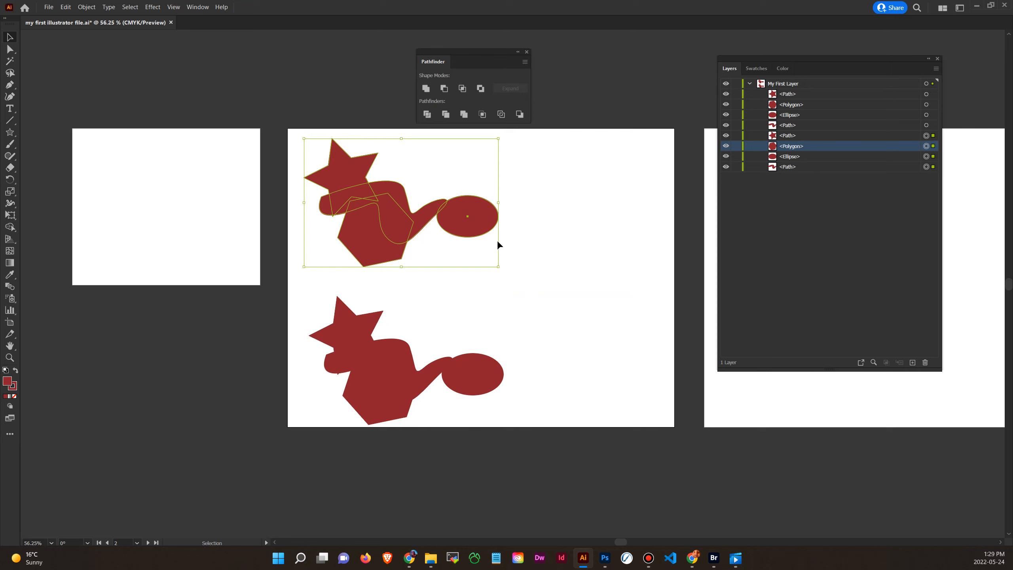
left_click(424, 90)
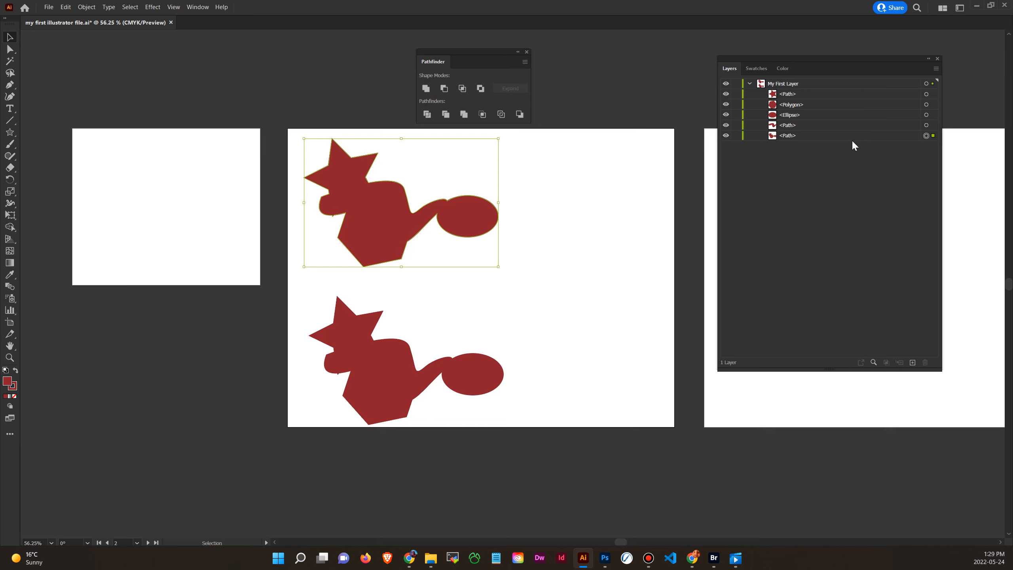
left_click(911, 137)
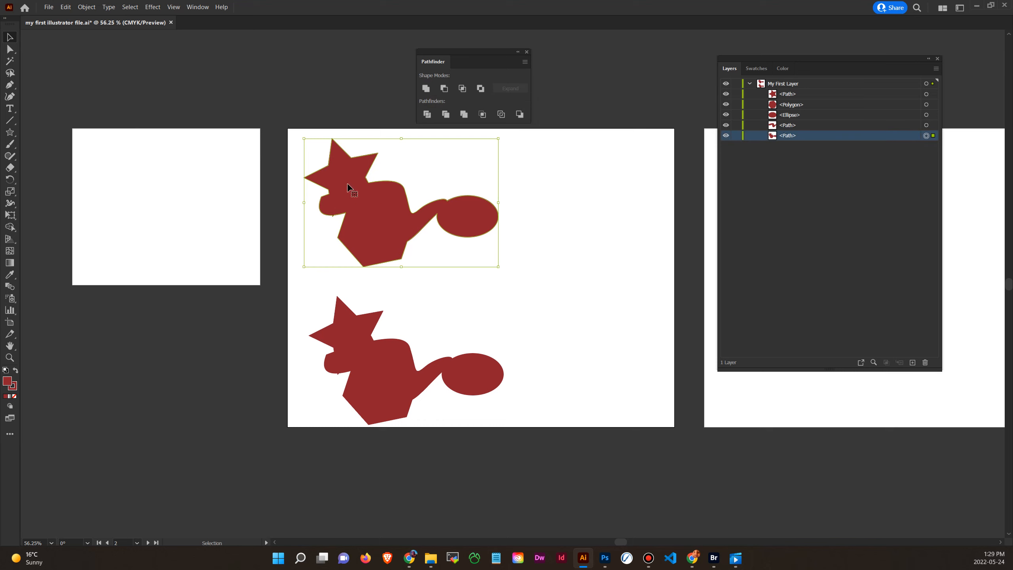
left_click(516, 274)
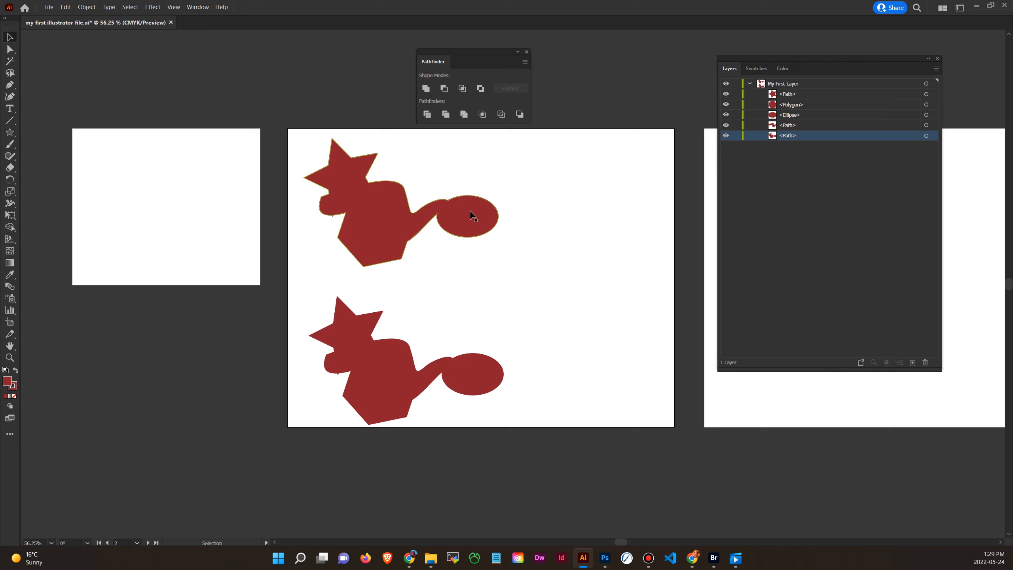
- Split the four lower shapes with the Divide pathfinder and expand the resulting group in the layer list
left_click_drag(286, 292, 534, 435)
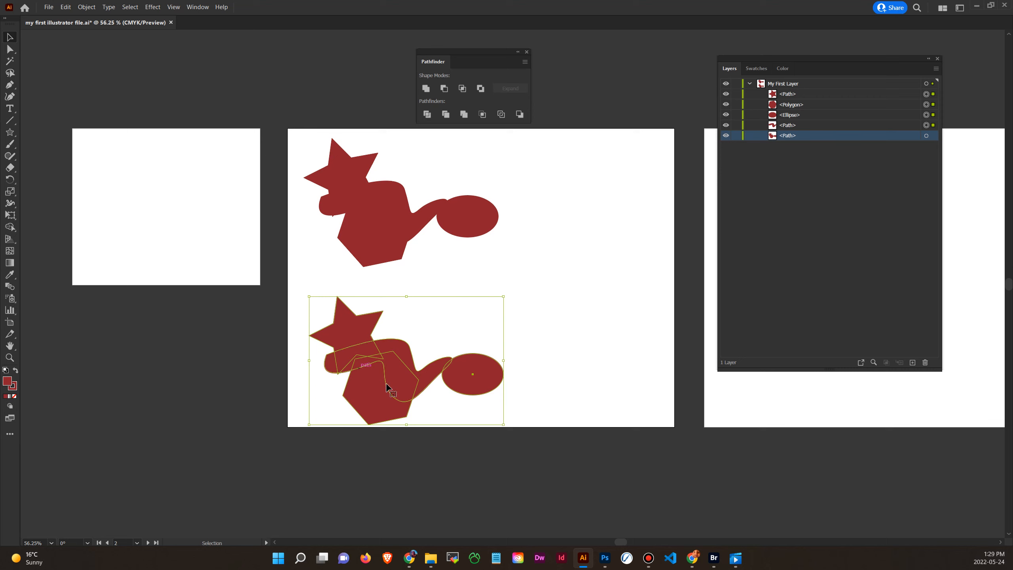
left_click(427, 114)
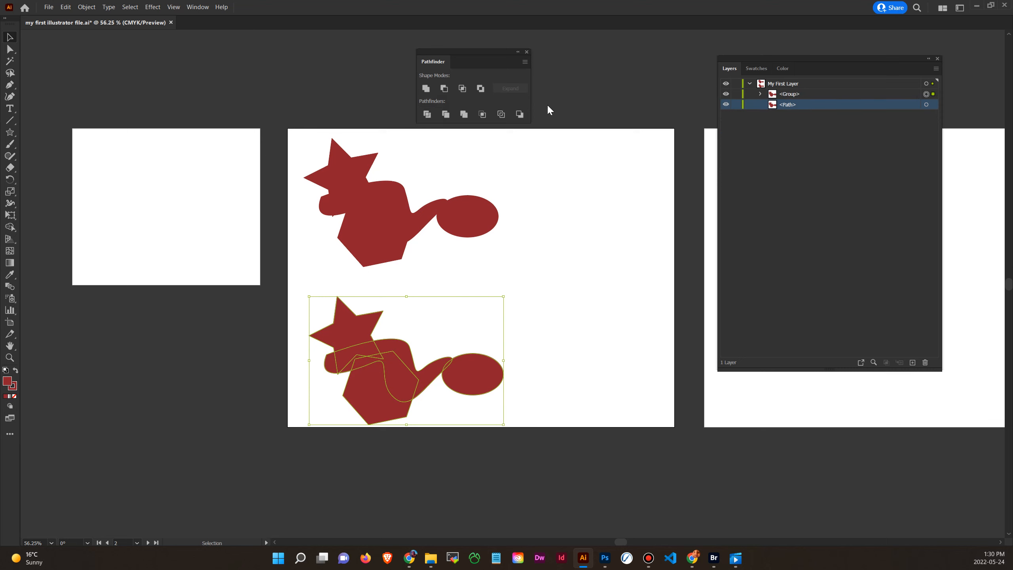
left_click(836, 95)
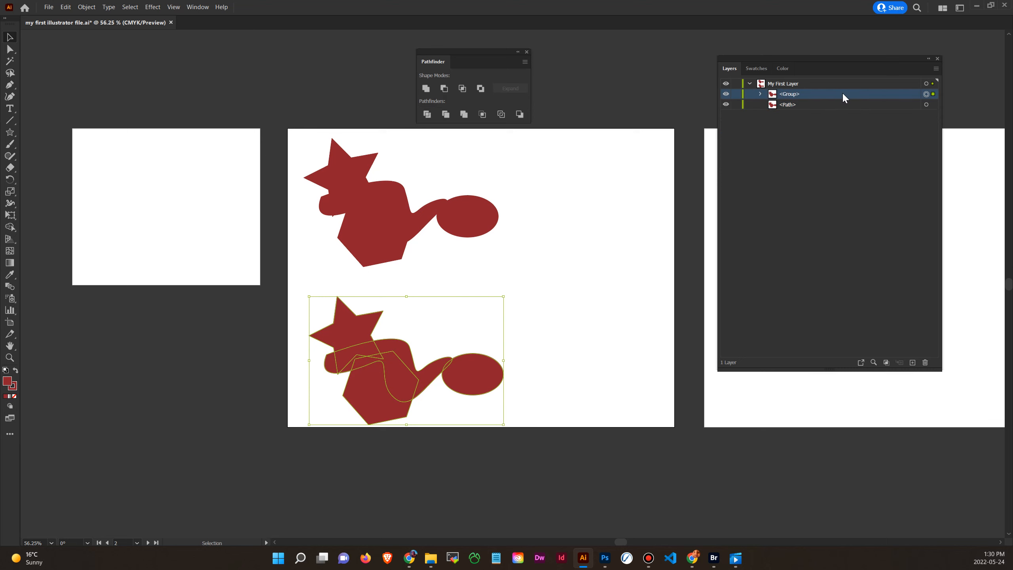
left_click(761, 94)
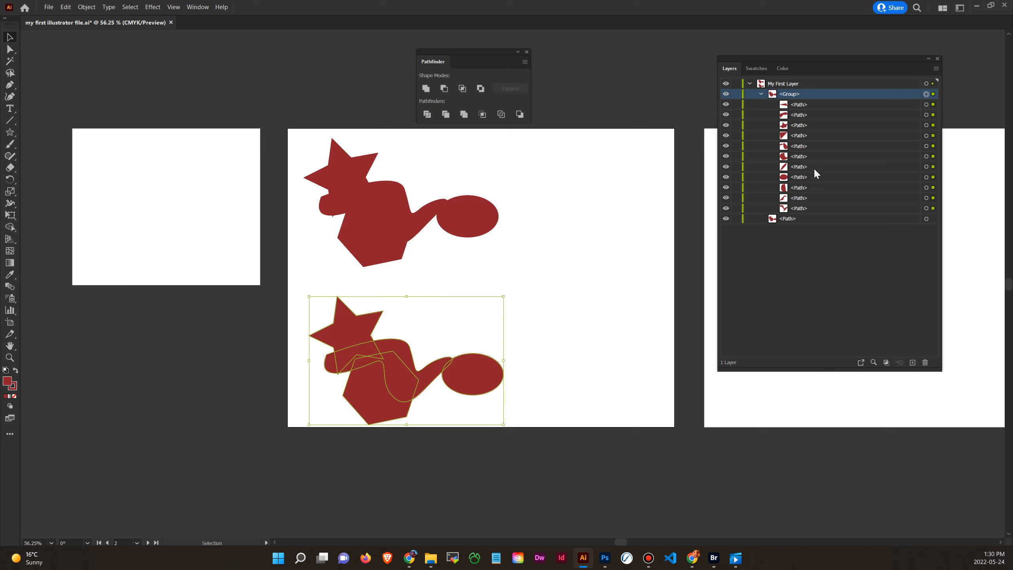
- Ungroup the divided lower shapes into separate paths and clear the selection
left_click_drag(553, 294, 288, 426)
left_click(576, 260)
left_click(389, 344)
right_click(389, 345)
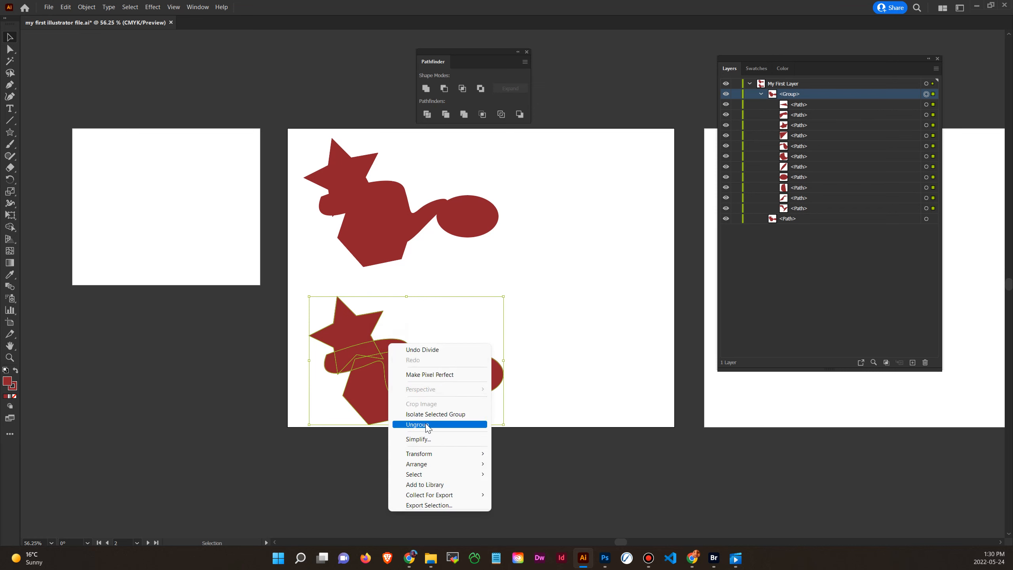
left_click(417, 425)
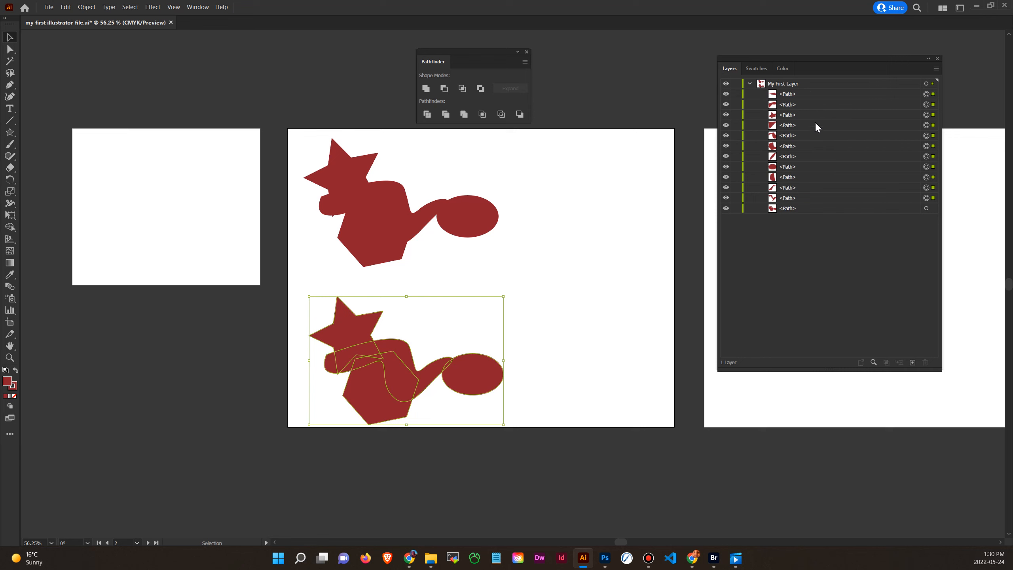
left_click(657, 278)
- Pull the divided pieces of the ellipse, wavy shape, polygon and star apart from one another
left_click_drag(474, 373, 544, 369)
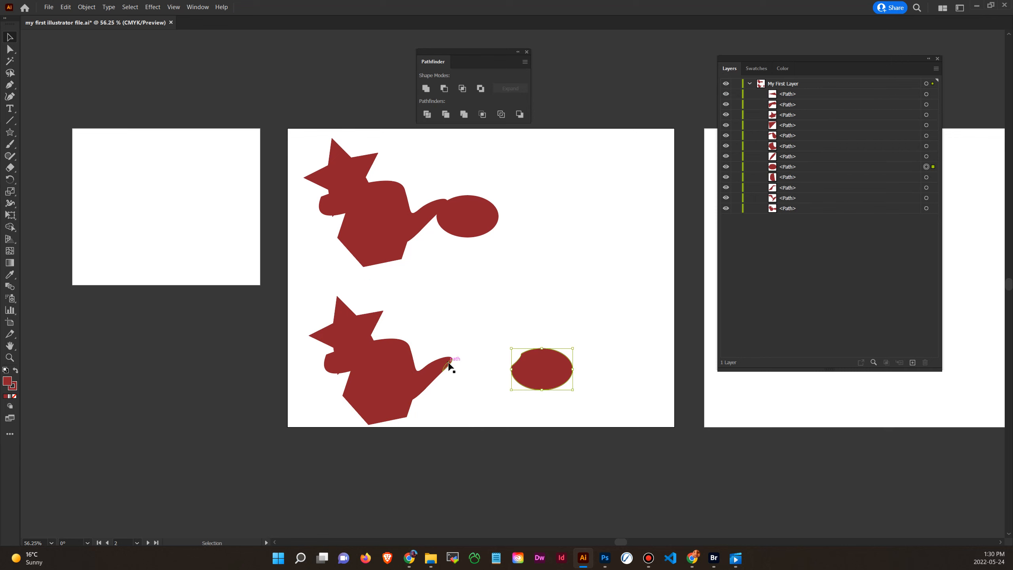
left_click_drag(448, 361, 477, 306)
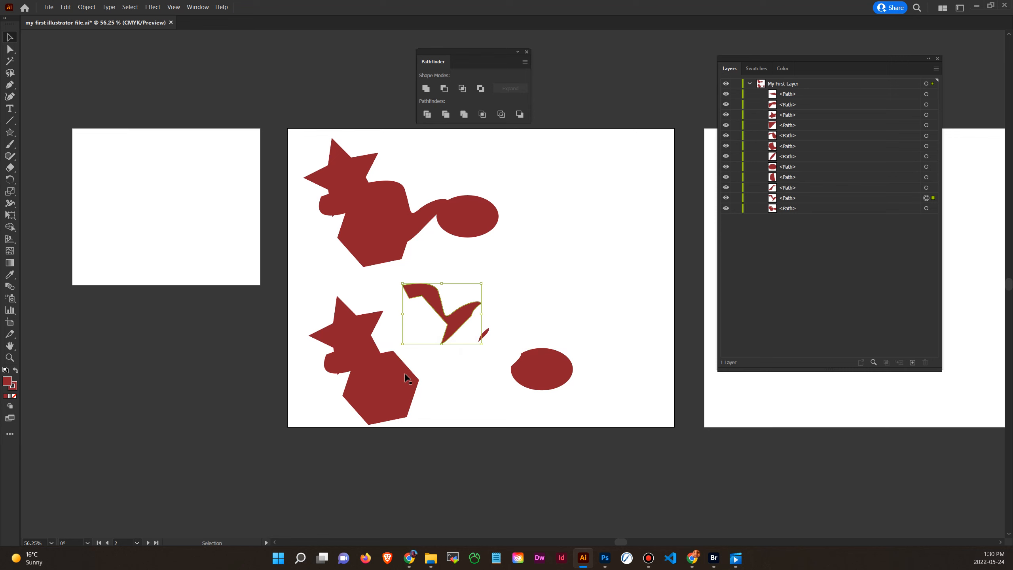
left_click_drag(404, 381, 473, 382)
left_click_drag(371, 389, 391, 421)
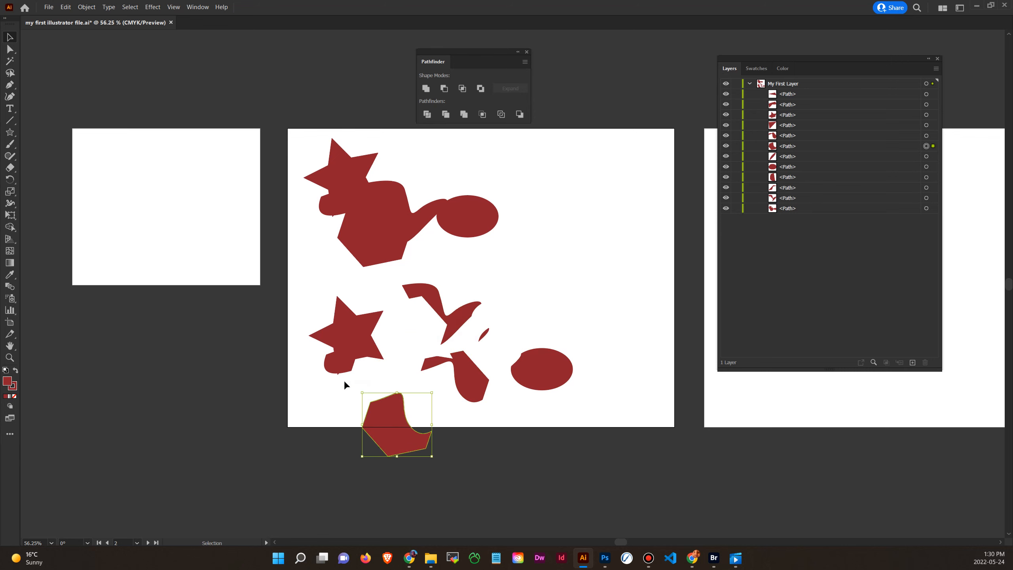
left_click_drag(352, 366, 372, 341)
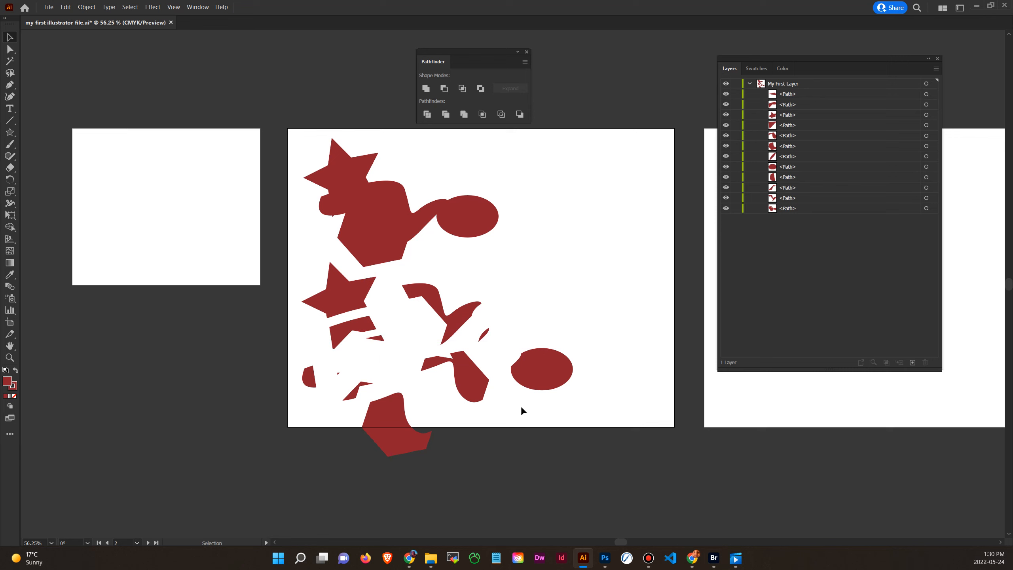
- Move the star piece to the right of the united shape and delete all the other divided pieces
left_click(333, 310)
left_click_drag(333, 310, 560, 251)
left_click_drag(292, 297, 570, 446)
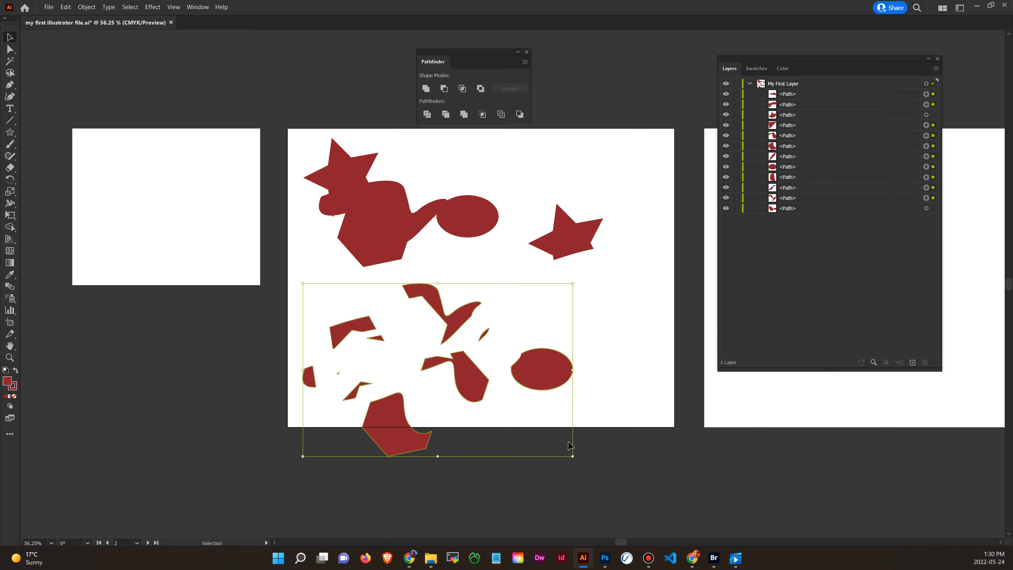
key("Delete")
- Place the star piece over the lower edge of the united shape's oval end
left_click_drag(571, 246, 448, 261)
left_click(522, 220)
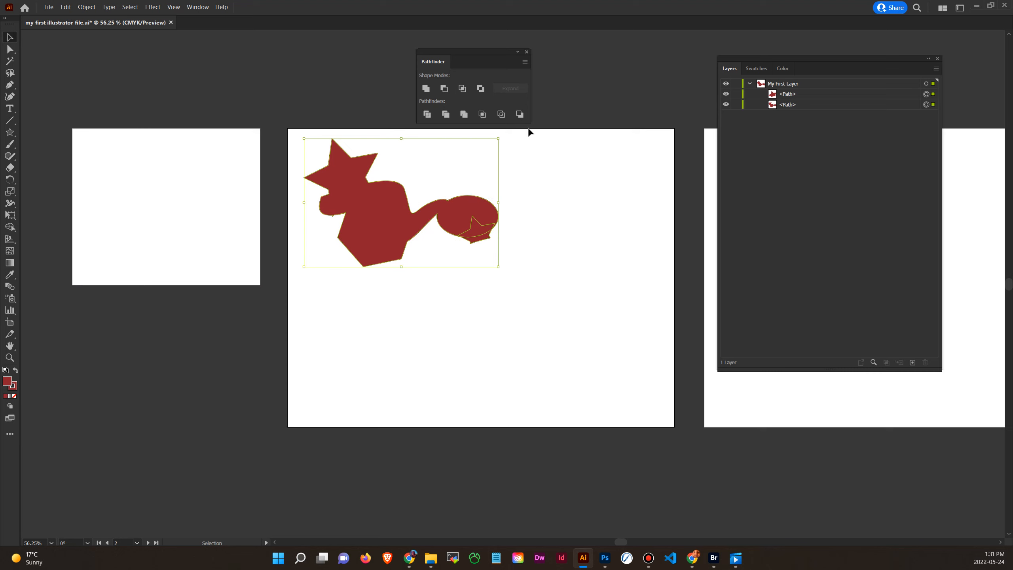
left_click(561, 174)
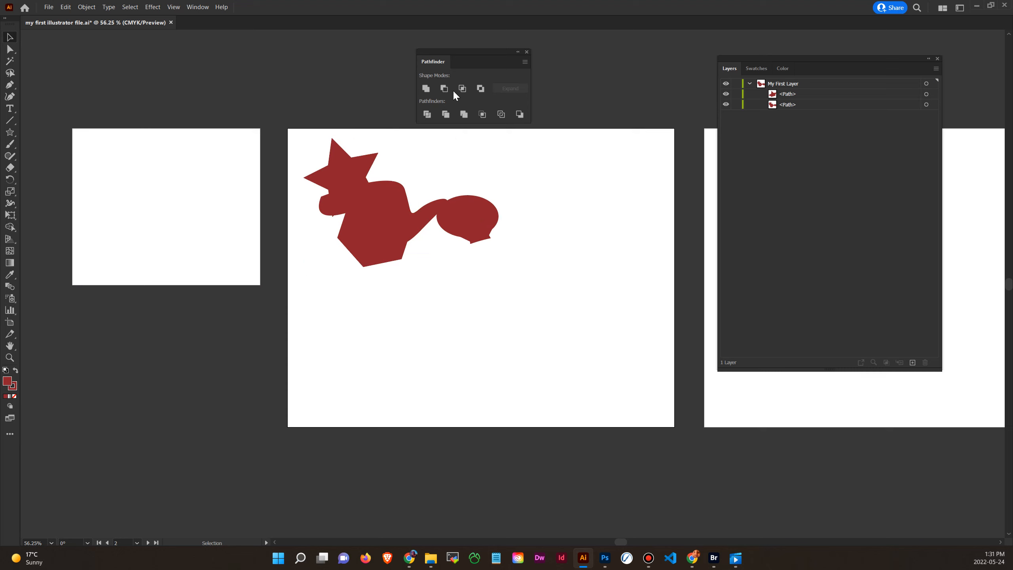
- Examine the stacking order of the star piece and united shape by selecting each and toggling its layer visibility
left_click(482, 229)
left_click(827, 93)
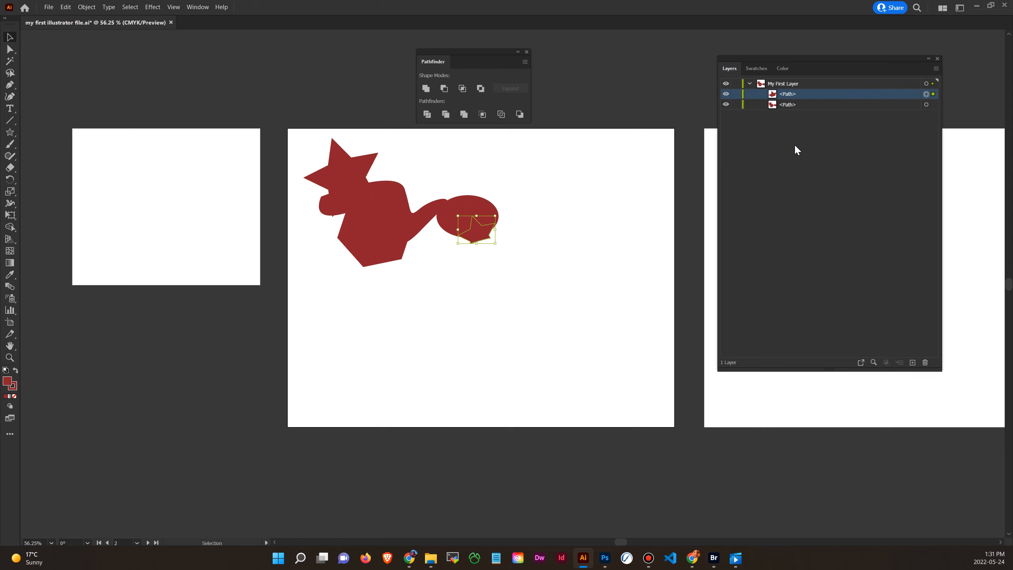
left_click(484, 202)
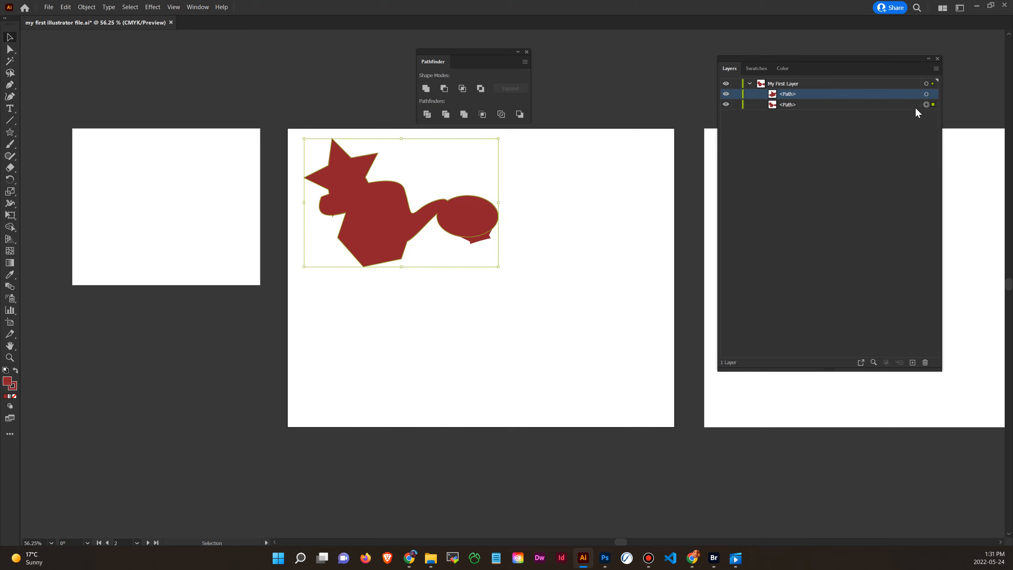
left_click(877, 105)
left_click(934, 105)
left_click(934, 105)
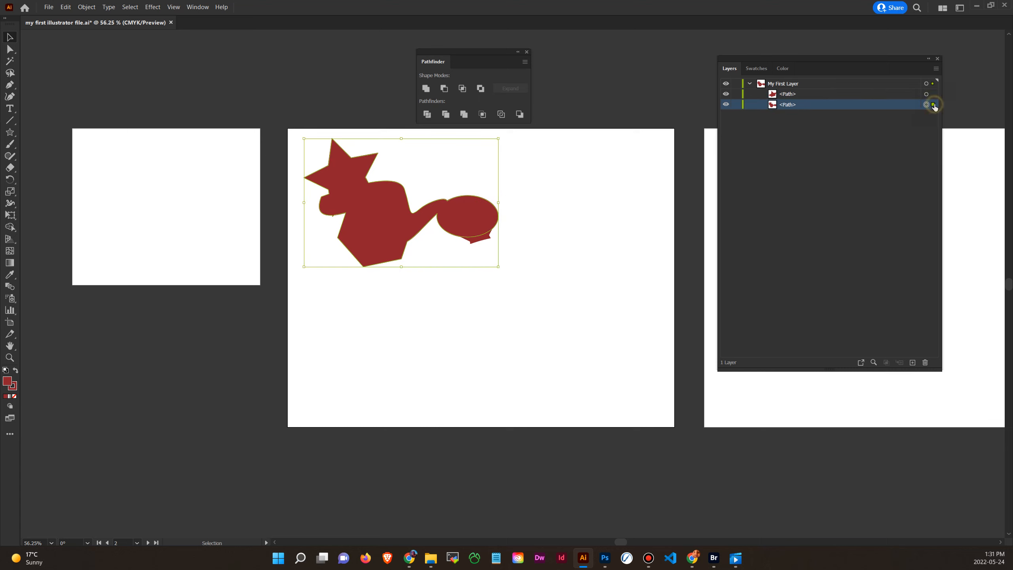
left_click(725, 104)
left_click(726, 104)
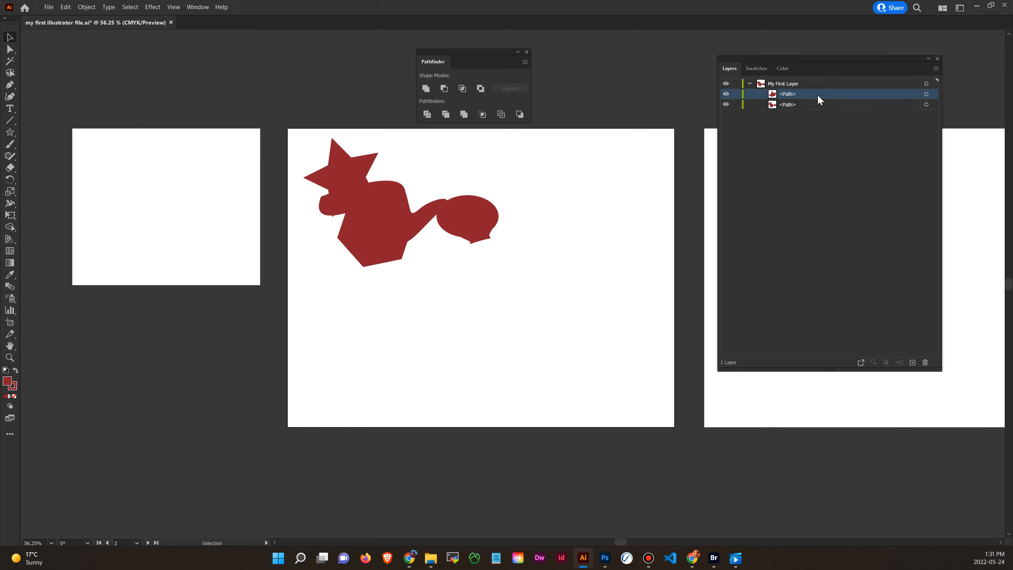
left_click(725, 95)
left_click(725, 95)
- Cut the star piece out of the united shape with the Minus Front shape mode
left_click_drag(553, 289, 344, 181)
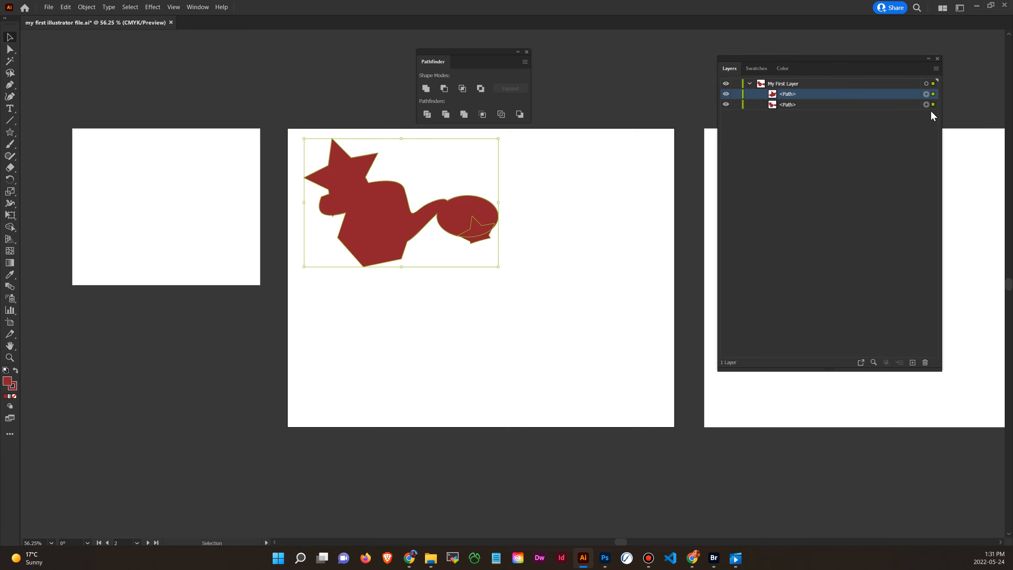
left_click(445, 89)
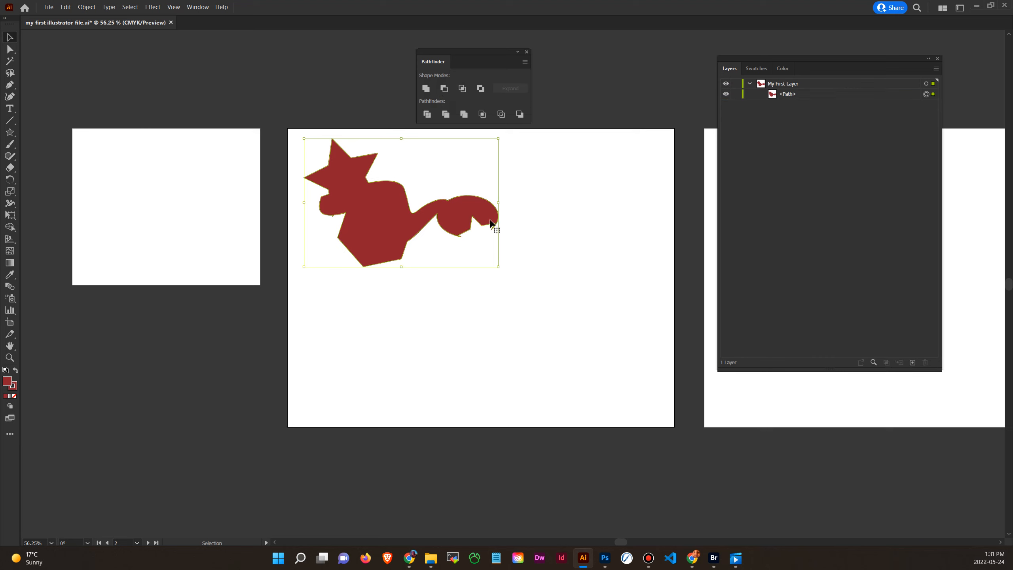
left_click(509, 239)
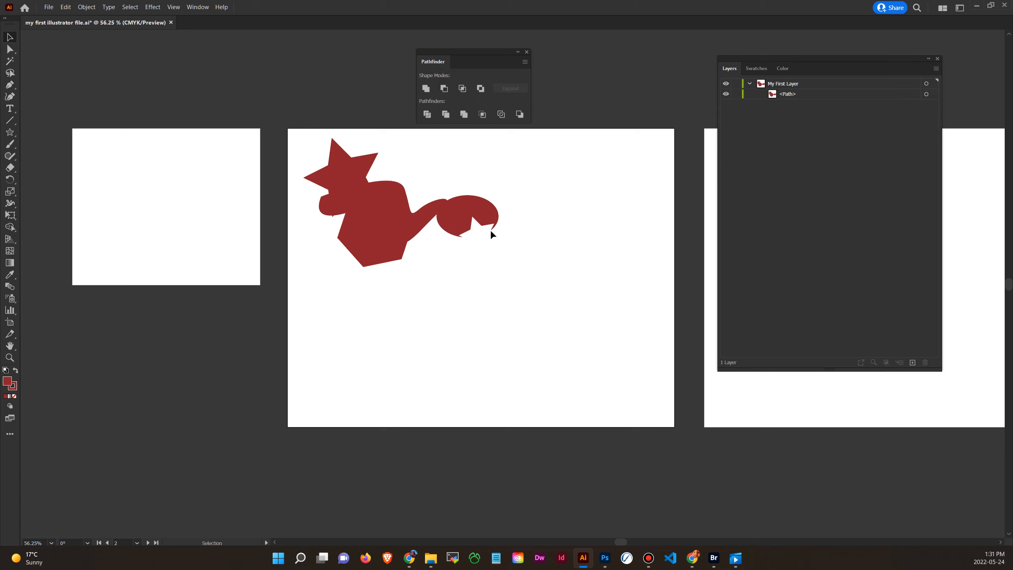
- Undo the Minus Front cut and try the Intersect shape mode on the star piece and united shape
key("ctrl+z")
left_click(543, 229)
left_click_drag(568, 181, 396, 284)
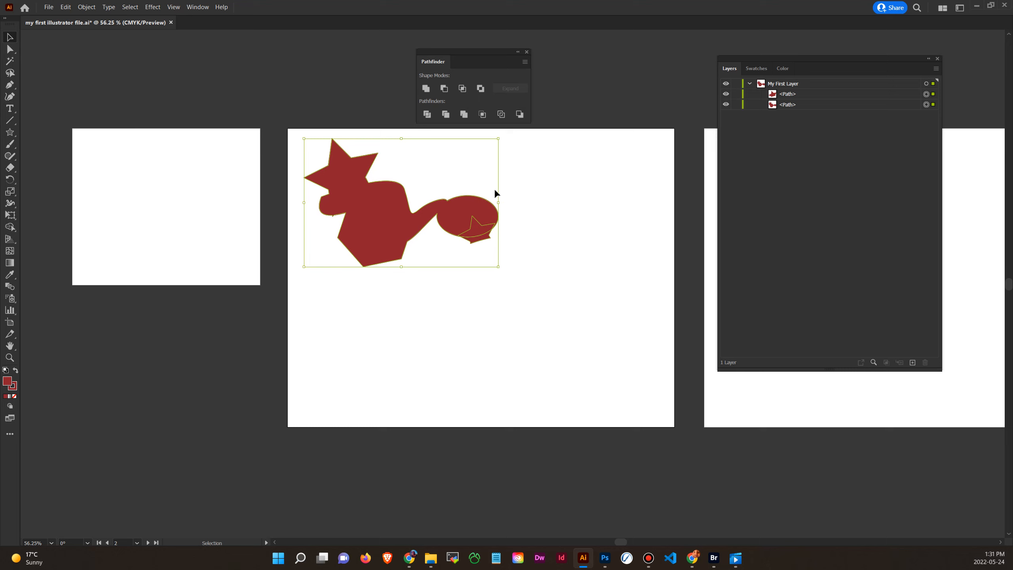
left_click(464, 91)
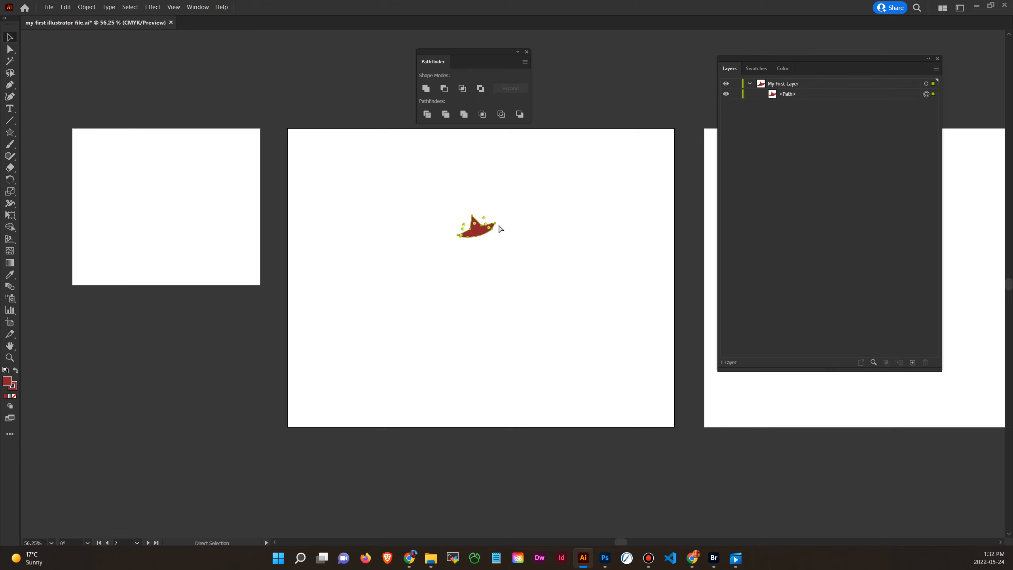
key("ctrl+z")
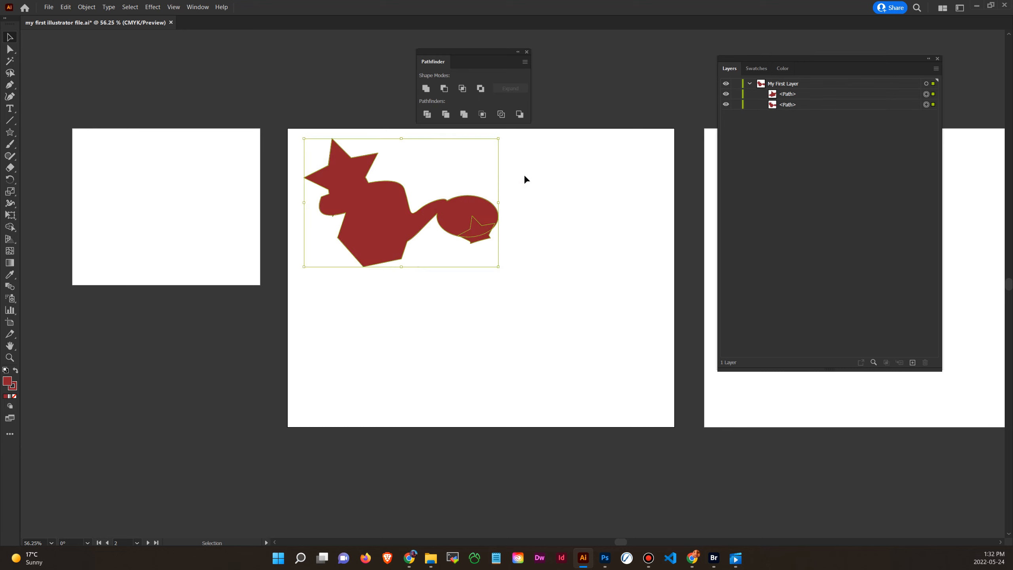
- Try the Exclude shape mode on the star piece and united shape, and ungroup the result
left_click(482, 91)
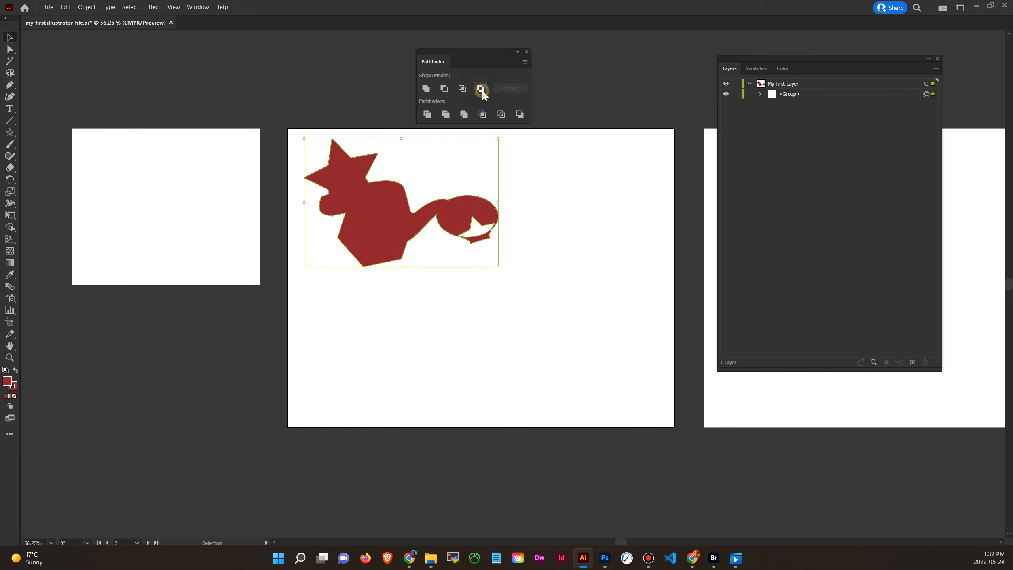
left_click(509, 232)
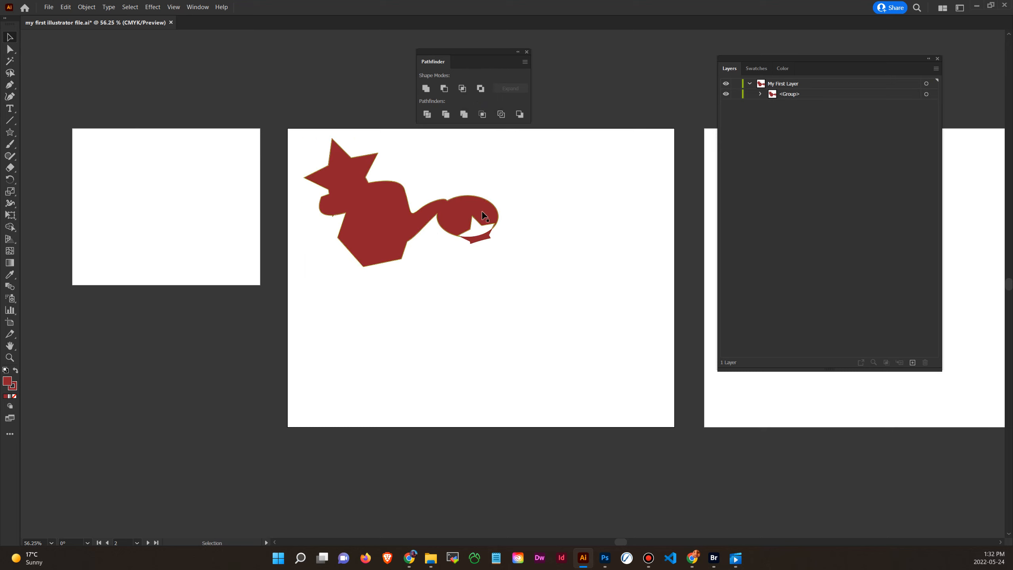
key("a")
key("ctrl+a")
key("v")
key("ctrl+shift+g")
left_click(545, 184)
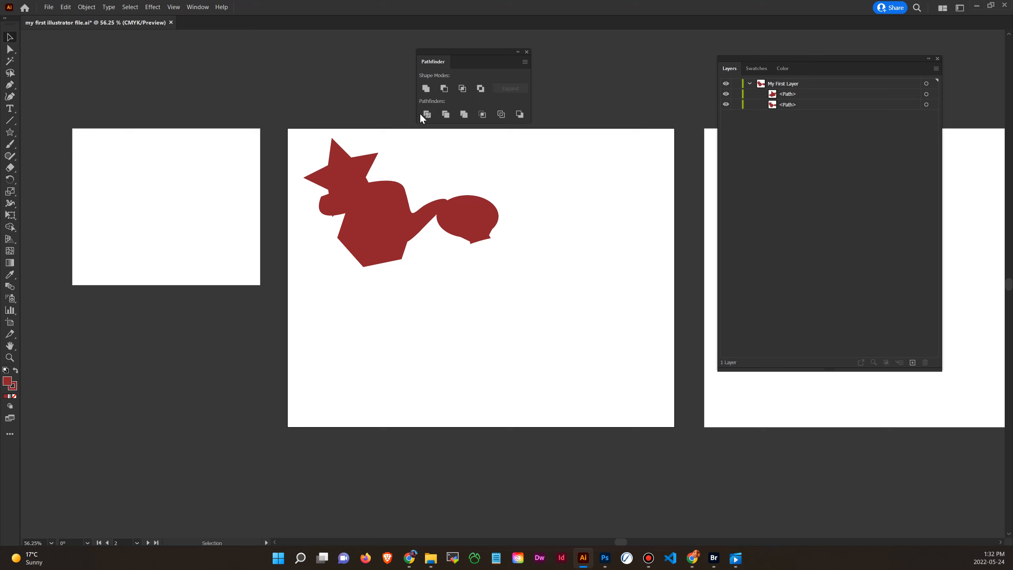
- Divide the united shape and star piece where they overlap with the Divide pathfinder, and ungroup the resulting pieces
left_click(474, 210)
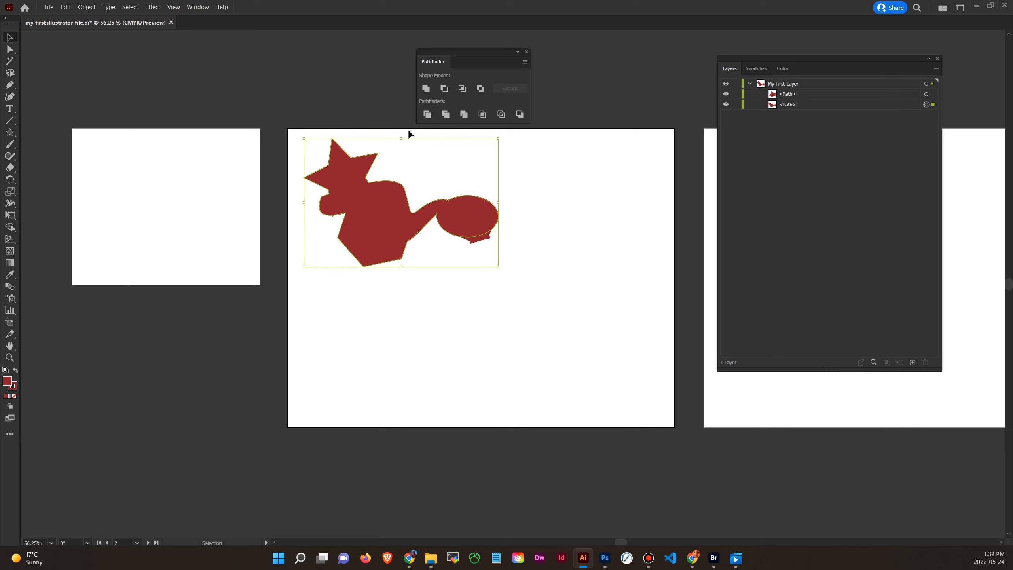
left_click(484, 239)
left_click(528, 215)
key("ctrl+a")
left_click(427, 114)
right_click(485, 232)
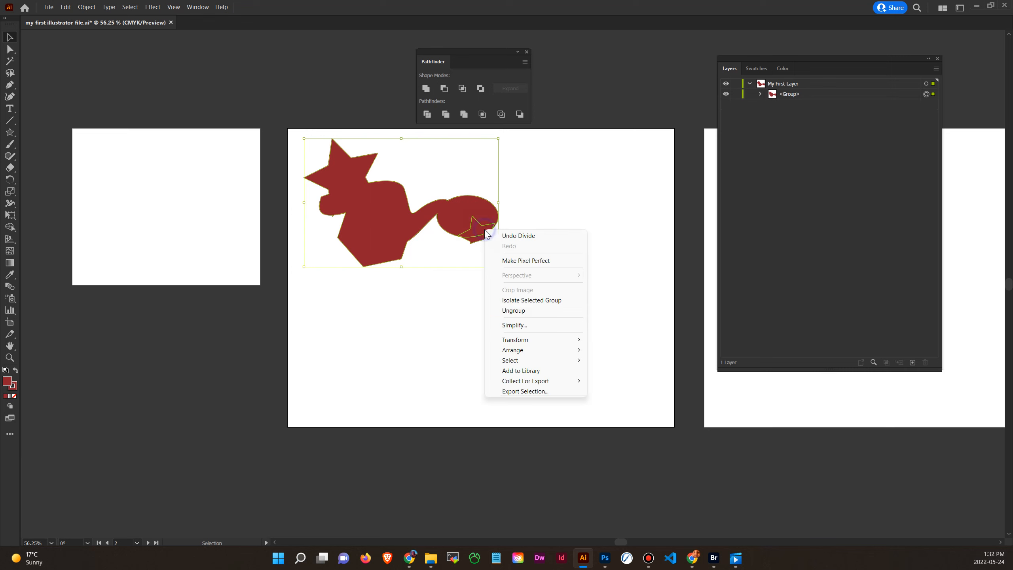
left_click(538, 311)
- Try deleting the overlap piece and the star remnant below the oval end, and undo both deletions
left_click(481, 231)
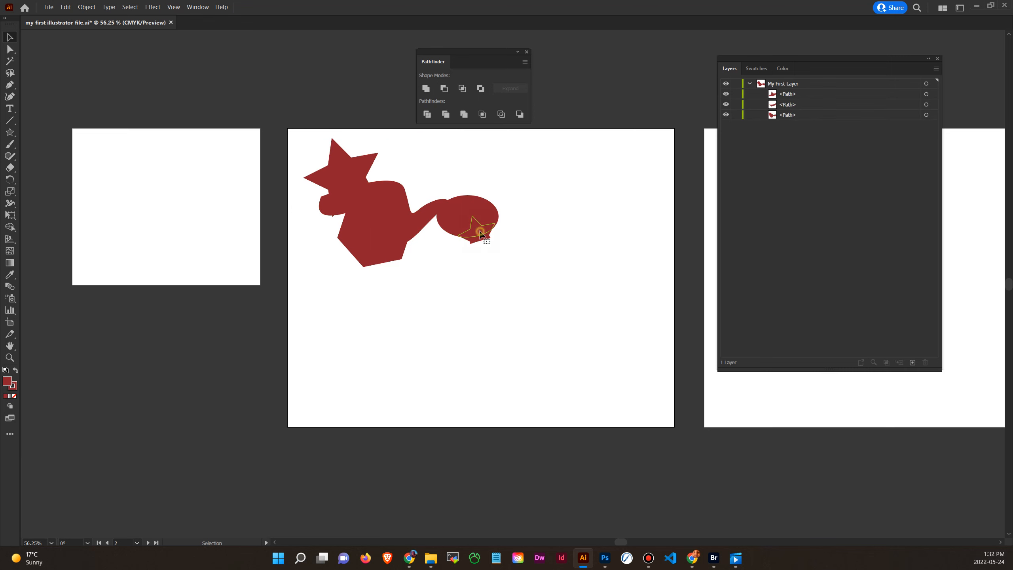
key("Delete")
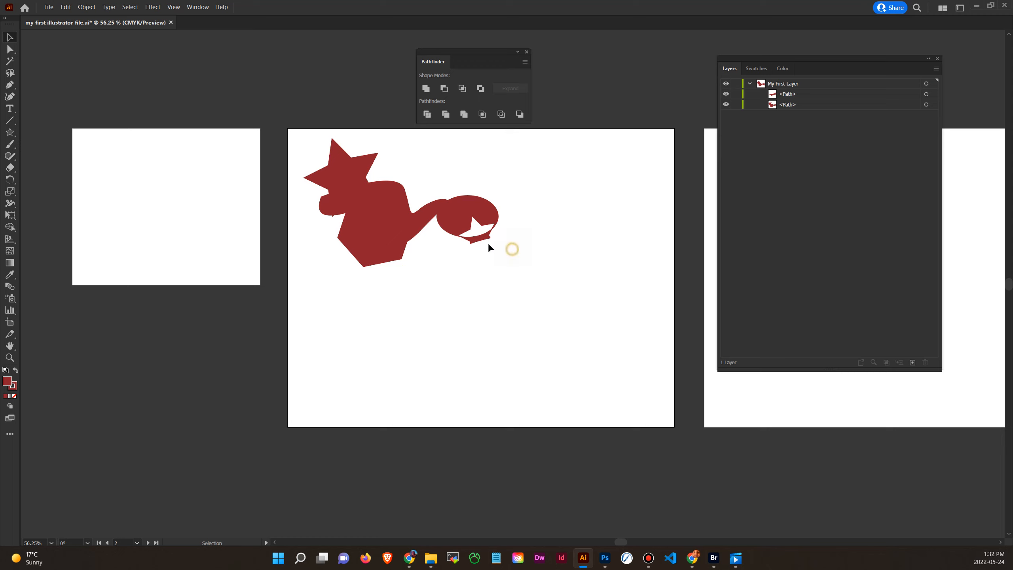
left_click(488, 238)
key("Delete")
key("ctrl+z")
key("ctrl+z")
left_click(563, 212)
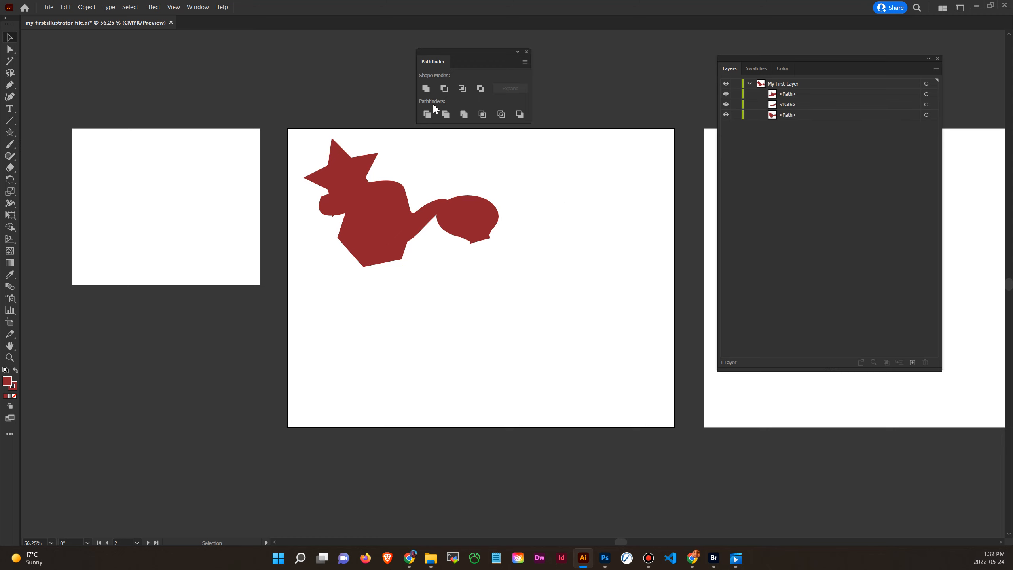
- Apply the Divide pathfinder to all the pieces again and ungroup the result
left_click_drag(561, 169, 351, 291)
left_click(430, 116)
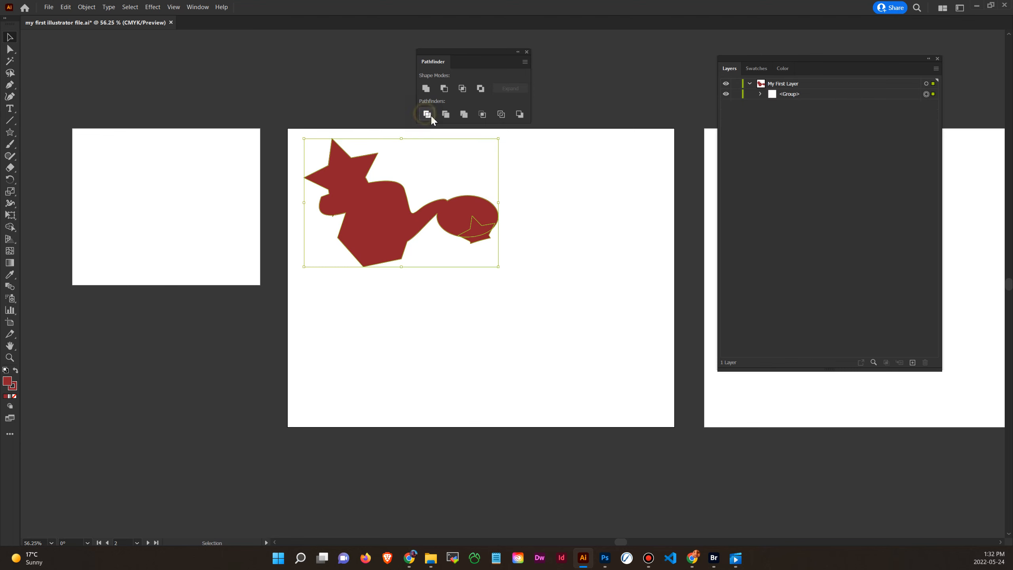
right_click(397, 223)
left_click(447, 304)
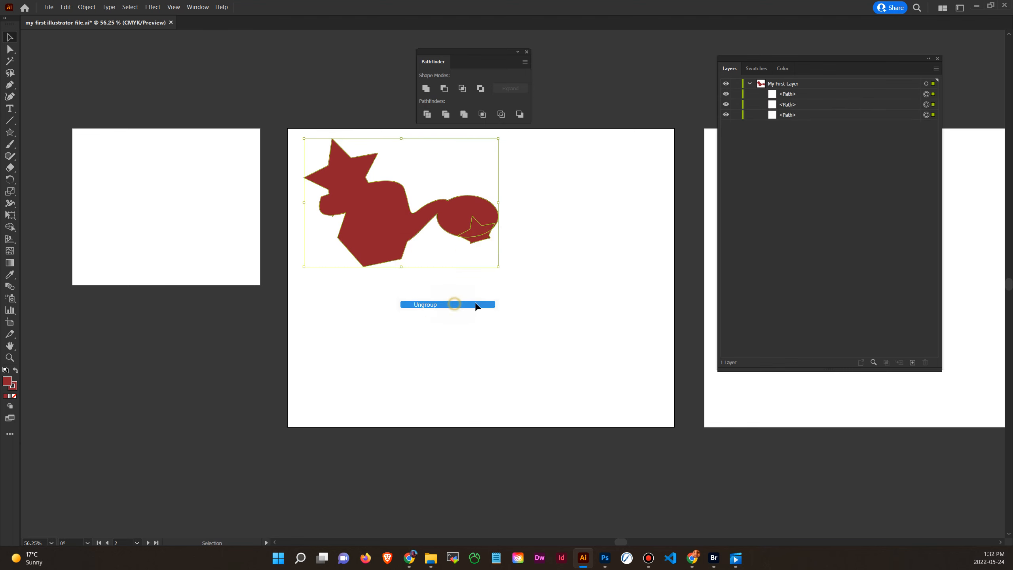
left_click(531, 281)
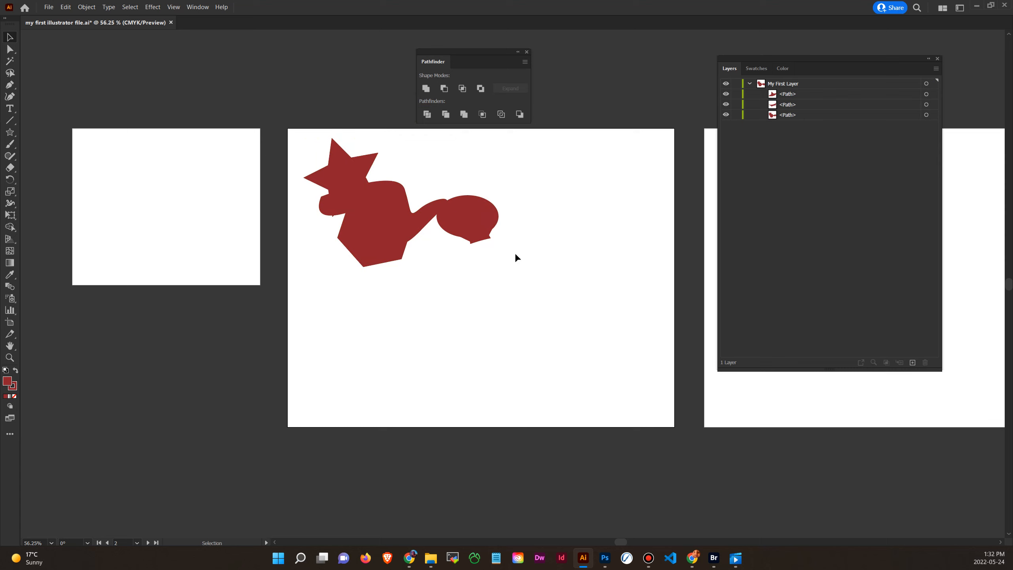
- Move all the divided pieces together down and to the right, closer to the centre of the artboard
left_click_drag(573, 202, 463, 254)
left_click(463, 254)
left_click_drag(567, 149, 304, 272)
left_click_drag(373, 228, 411, 278)
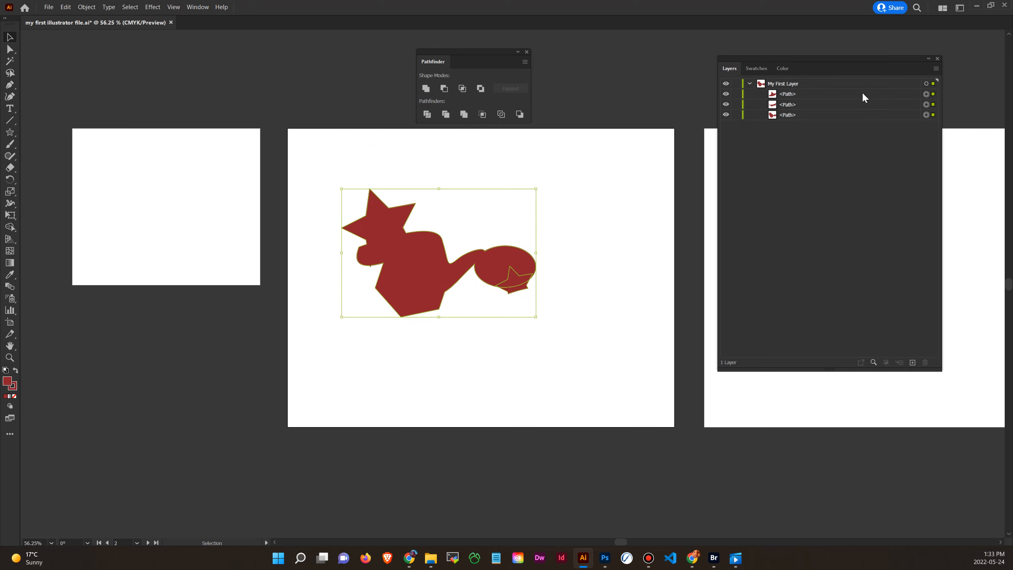
- Examine which path in the layer list matches each divided piece by selecting the pieces individually and all together
left_click(934, 93)
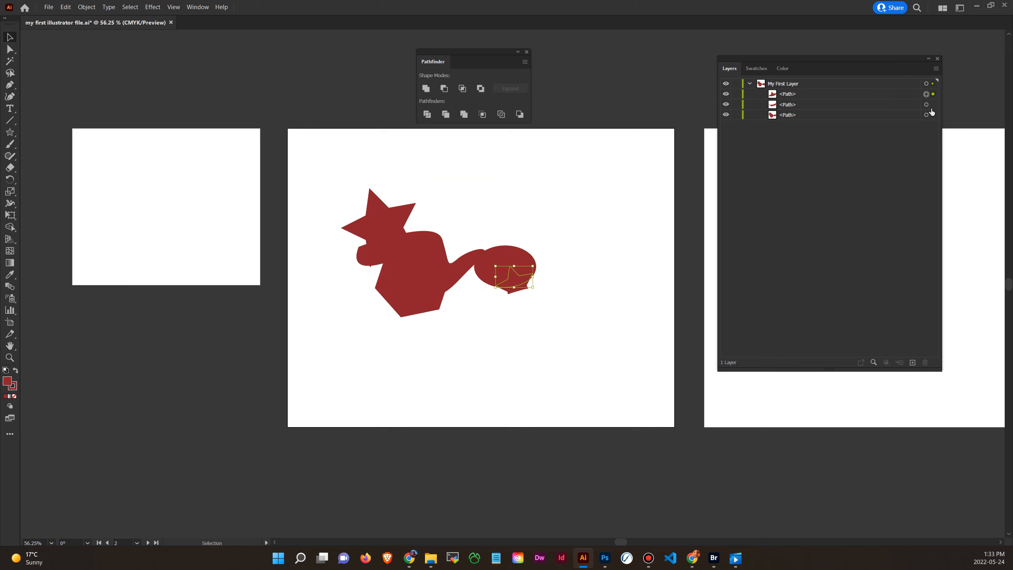
left_click(935, 105)
left_click(934, 115)
left_click(934, 95)
left_click(934, 104)
left_click(443, 264)
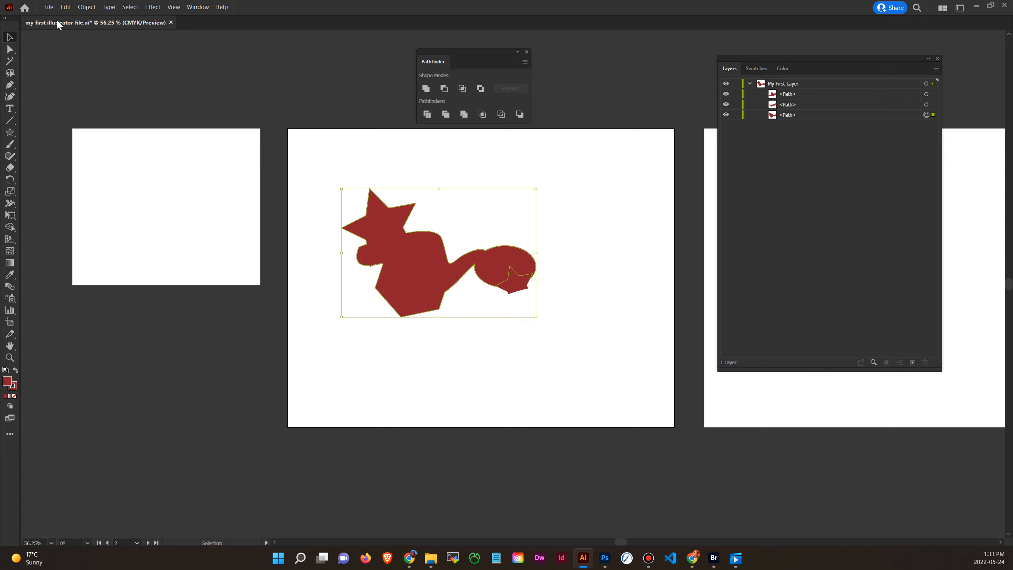
left_click(512, 290)
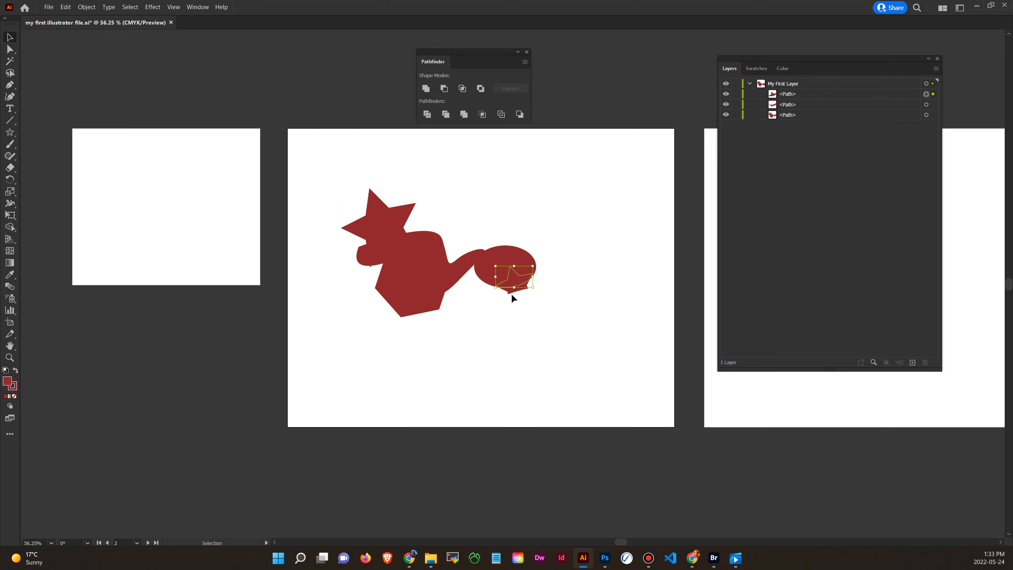
left_click_drag(325, 172, 539, 319)
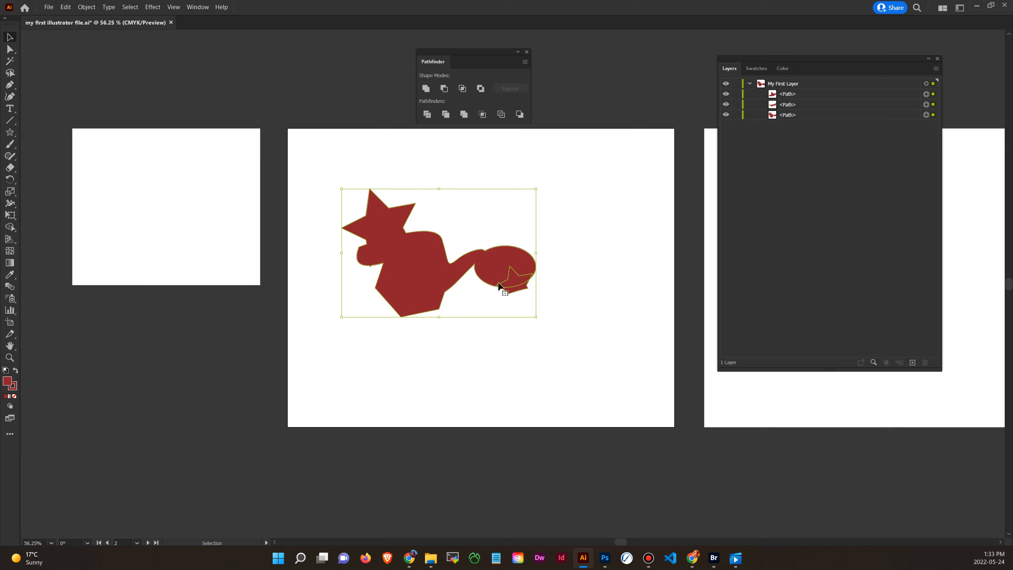
left_click(574, 241)
left_click_drag(351, 193, 575, 337)
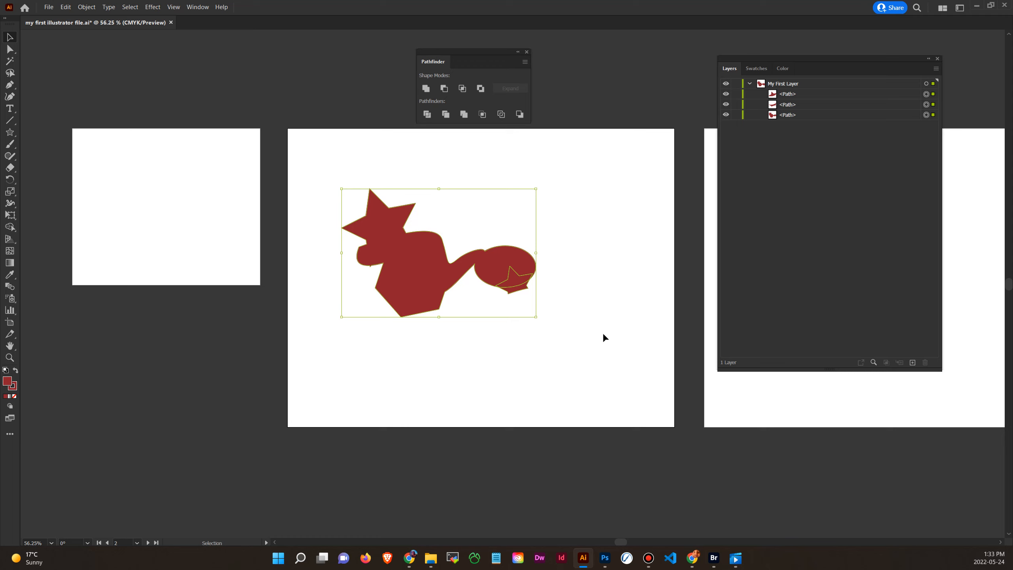